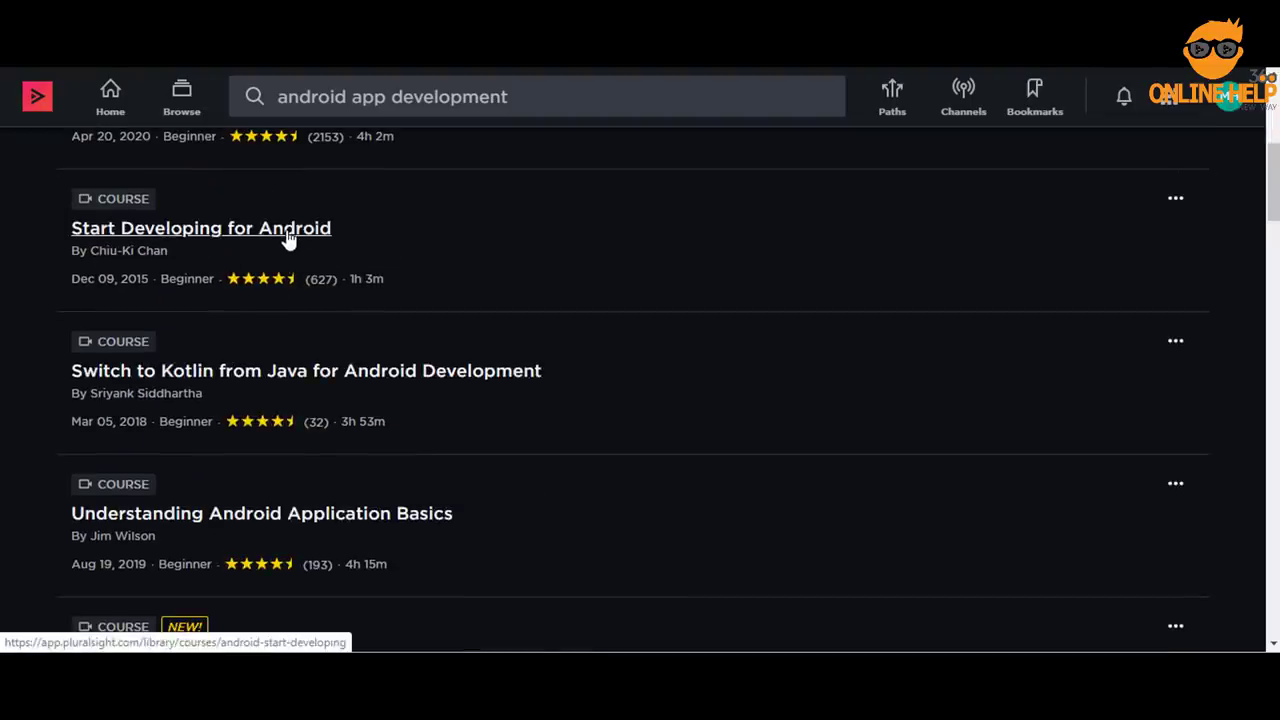
Try downloading the Start Developing for Android course, then go to the Windows & Mac app downloads
click(288, 232)
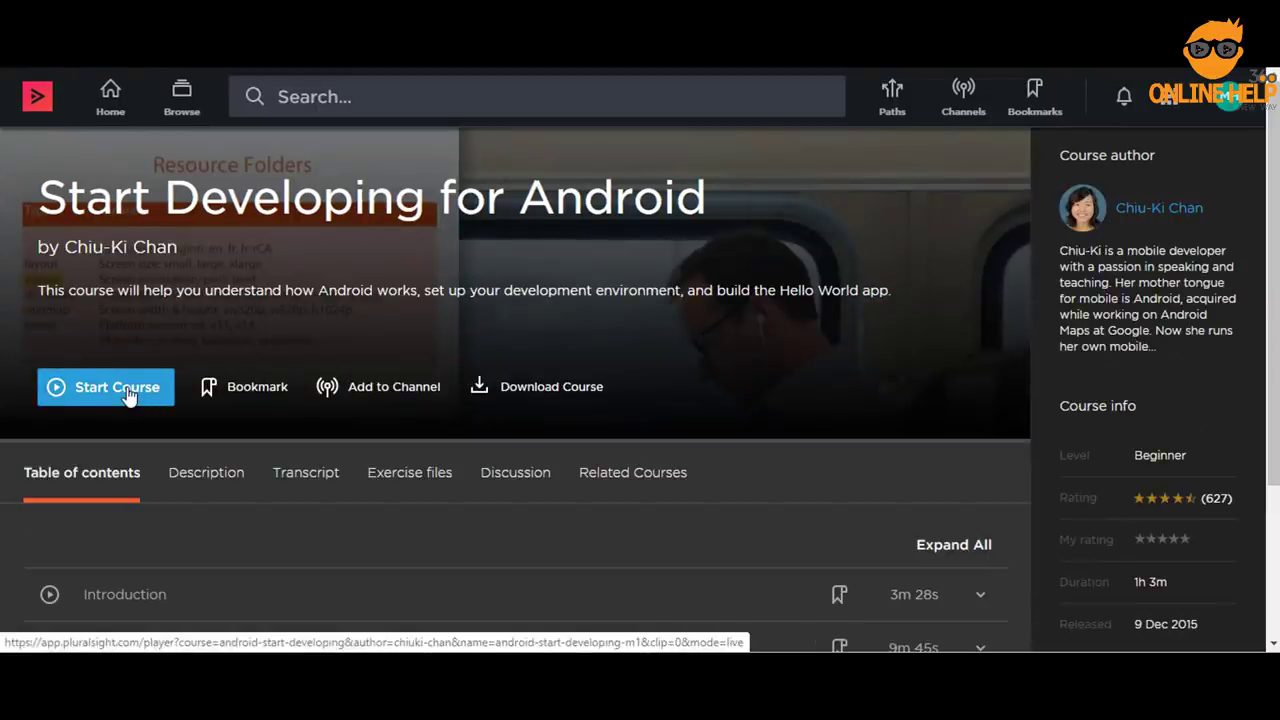
click(541, 395)
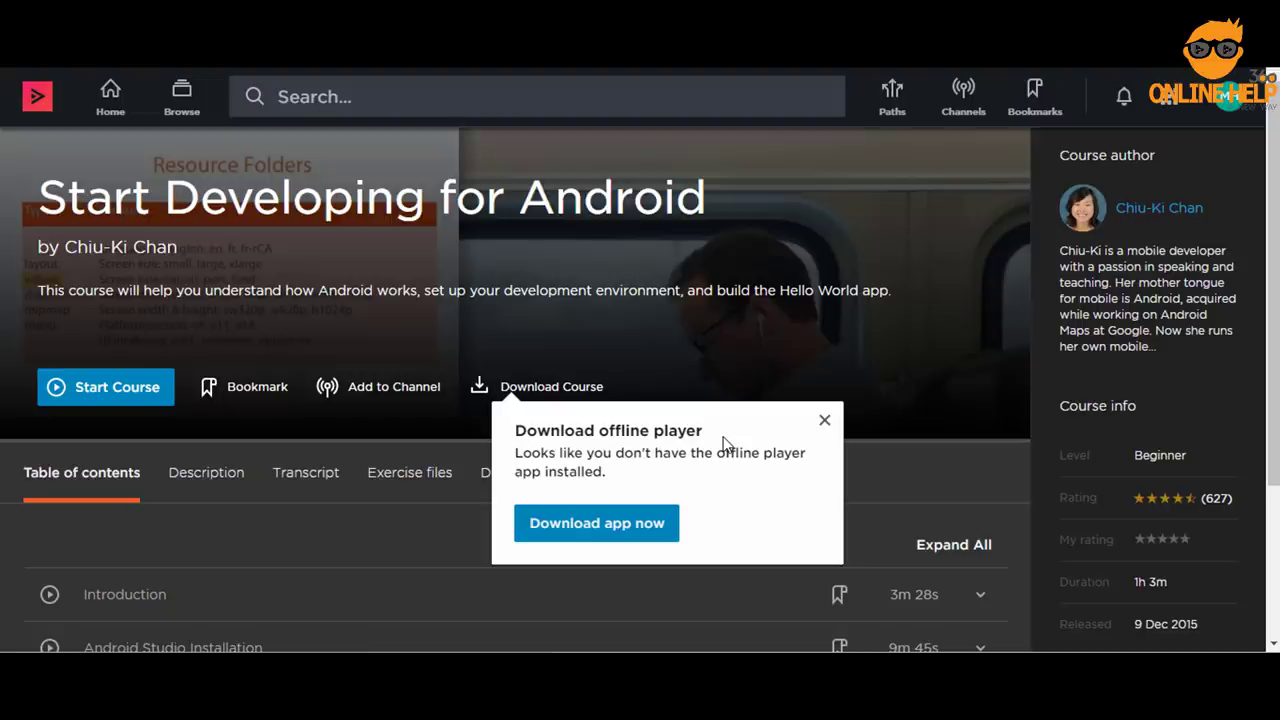
click(591, 524)
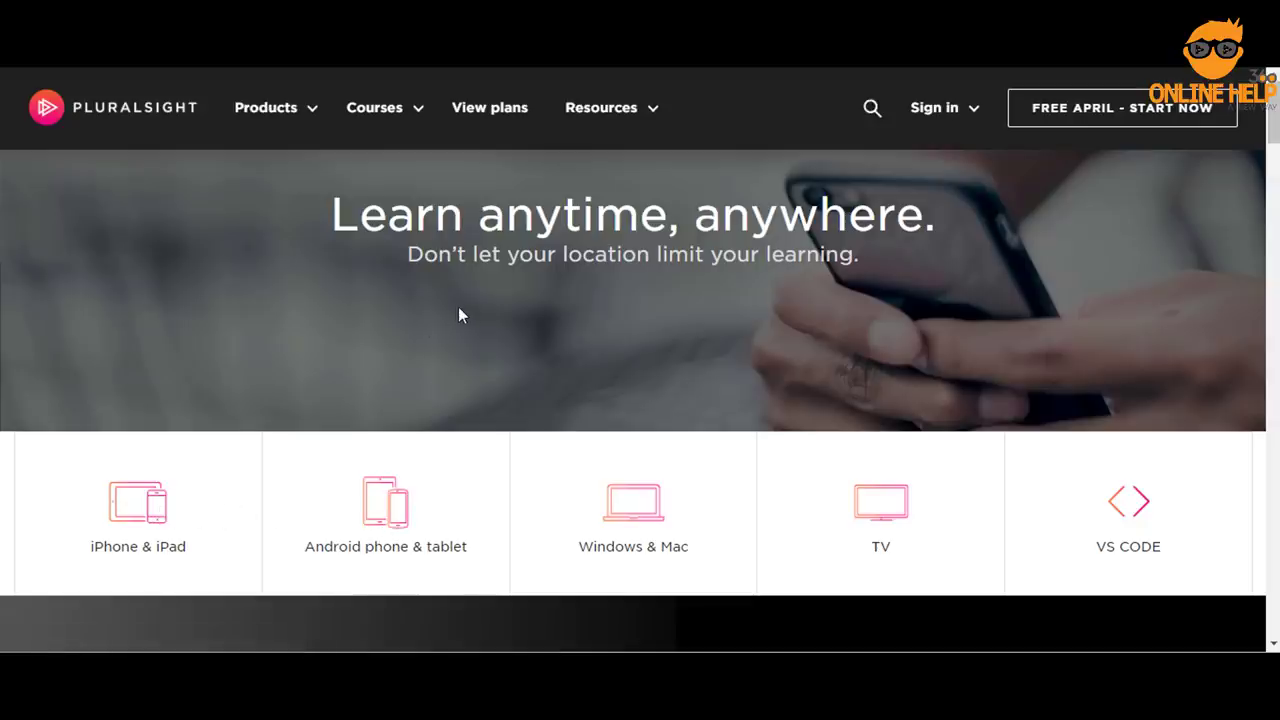
click(636, 517)
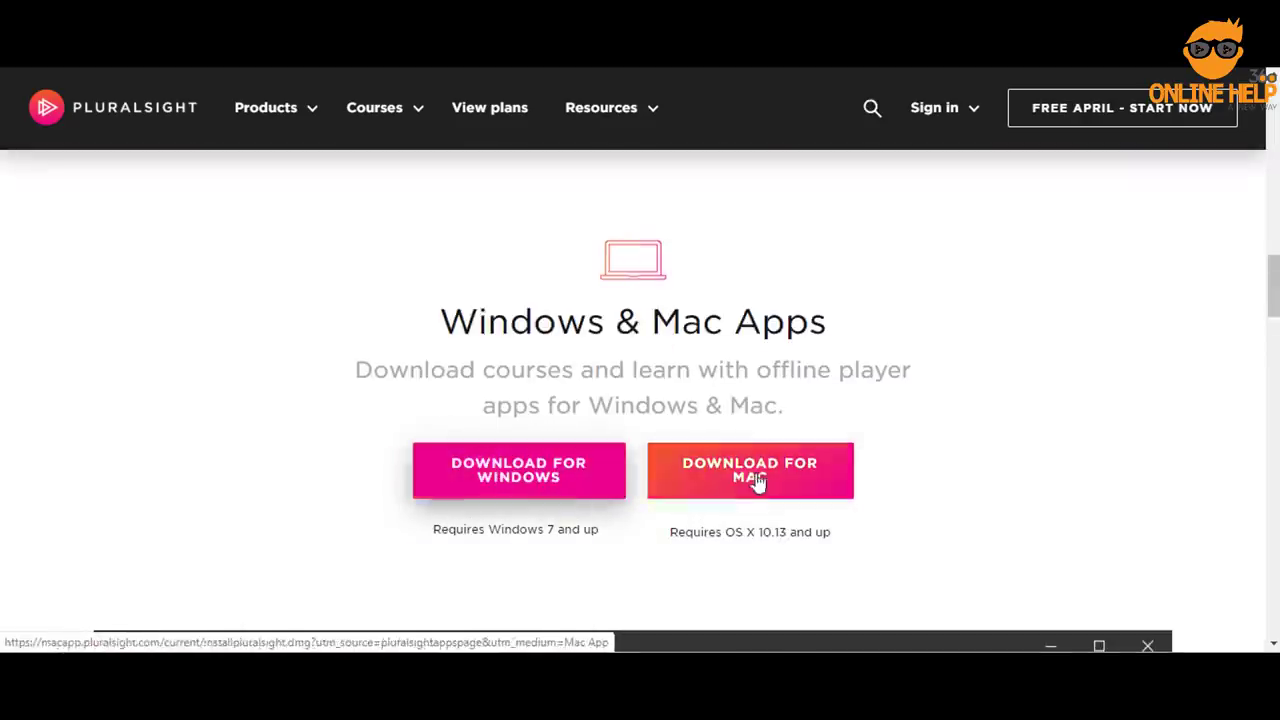
Download the 5.40 MB Pluralsight Windows Setup.exe and run it from its folder
click(540, 475)
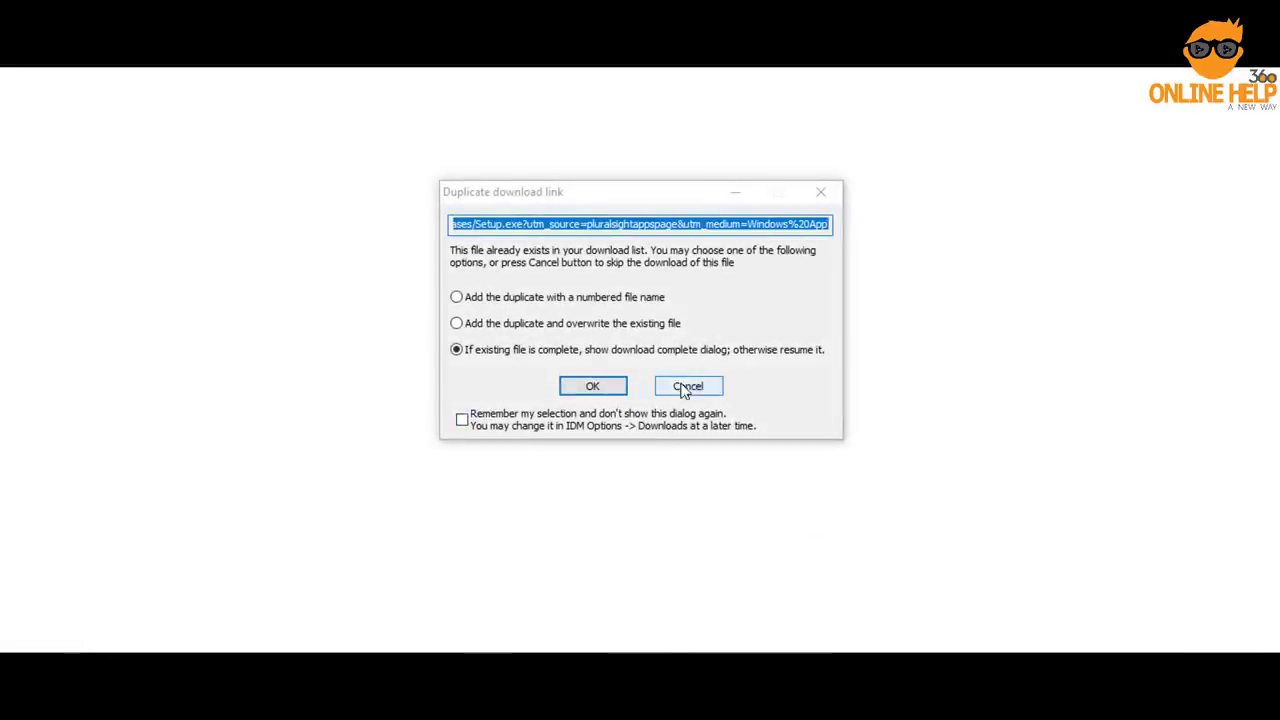
click(593, 386)
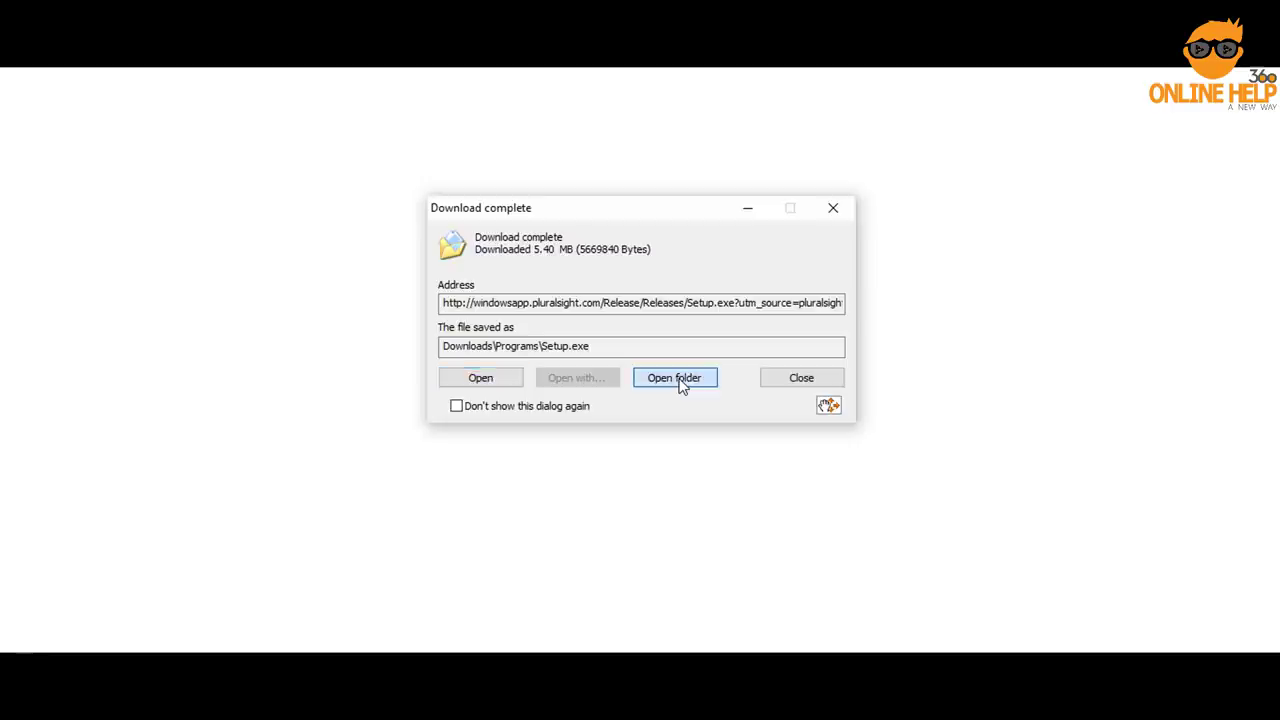
click(678, 381)
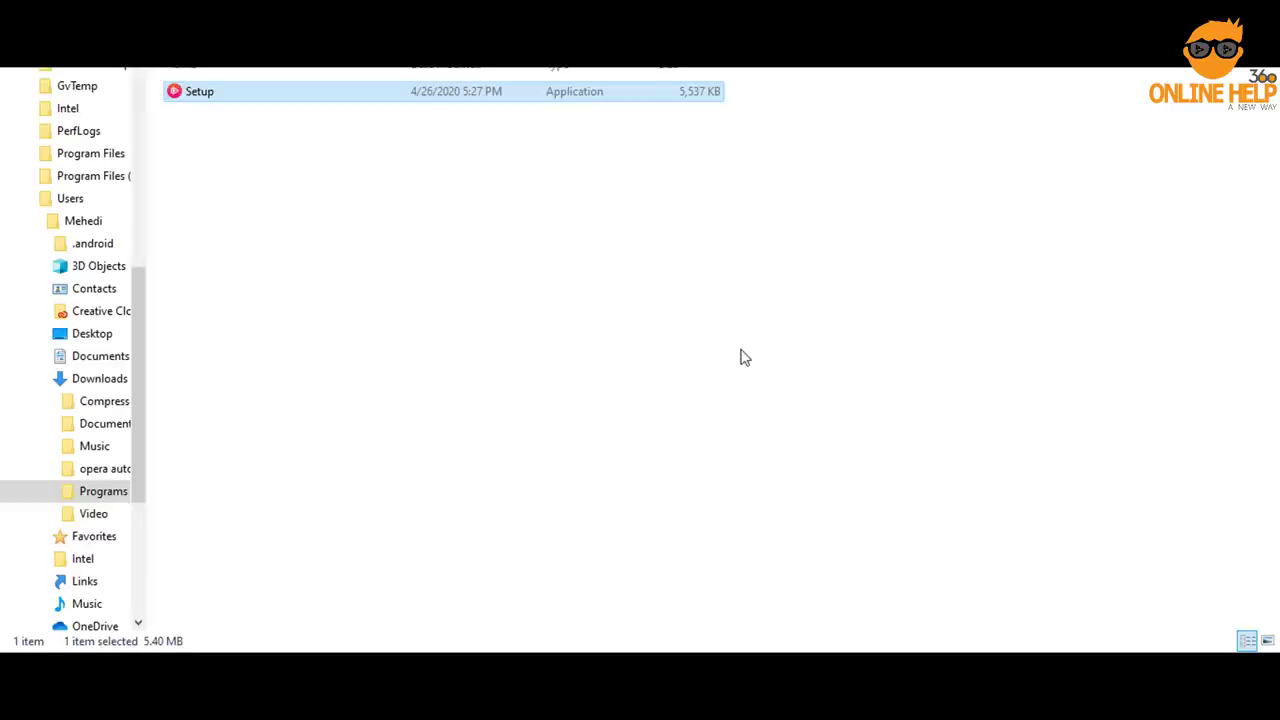
double_click(207, 97)
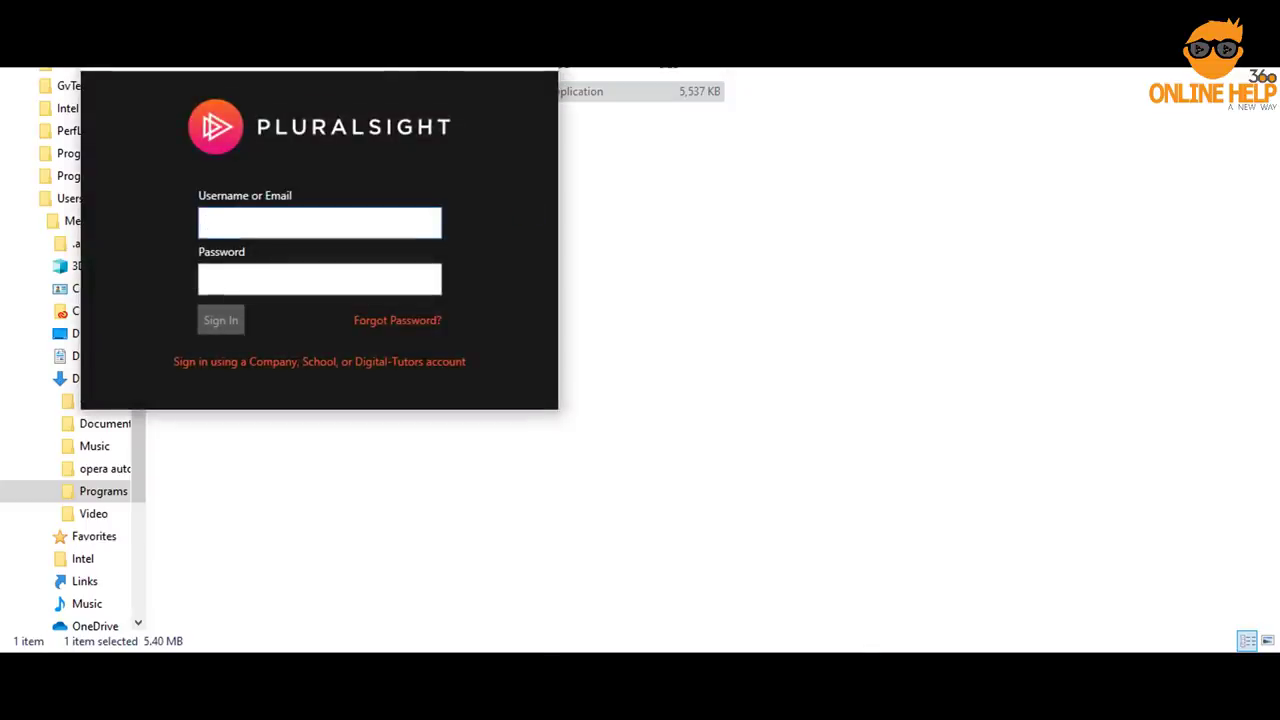
Sign in to the offline player with the account's username and password
drag(390, 68, 772, 110)
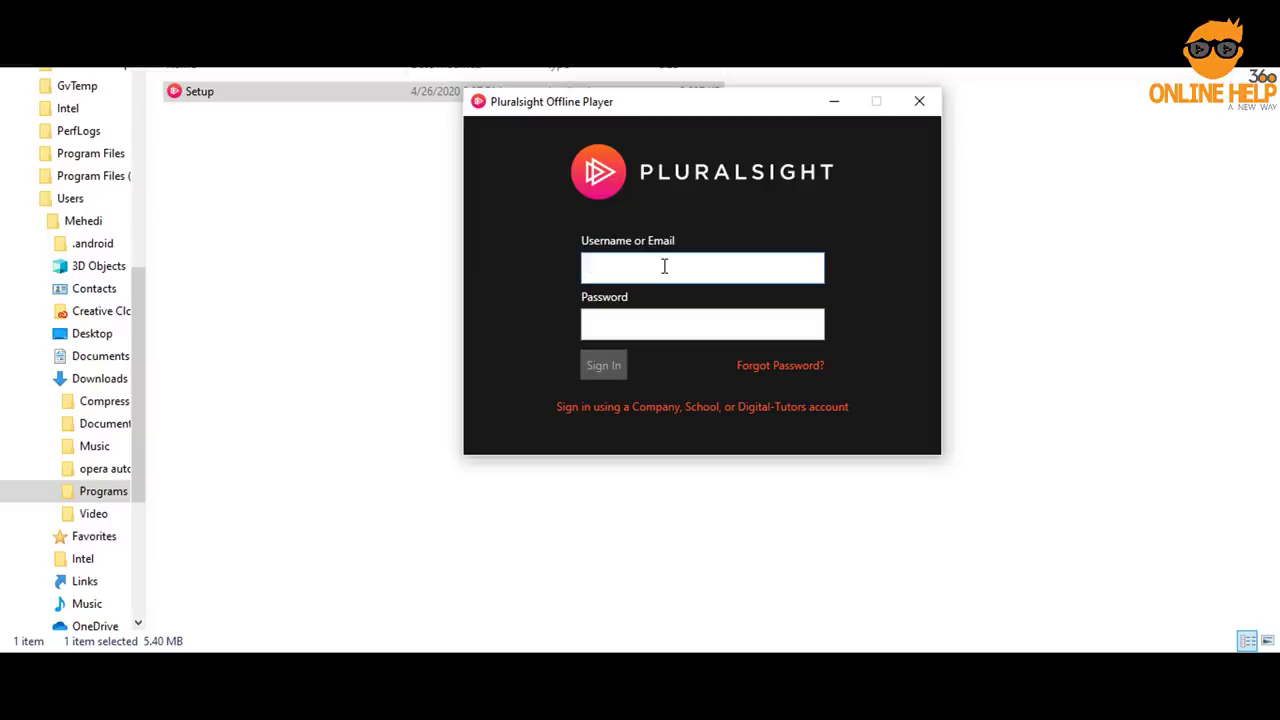
text(onlinehelp360.)
key(Tab)
text(***********)
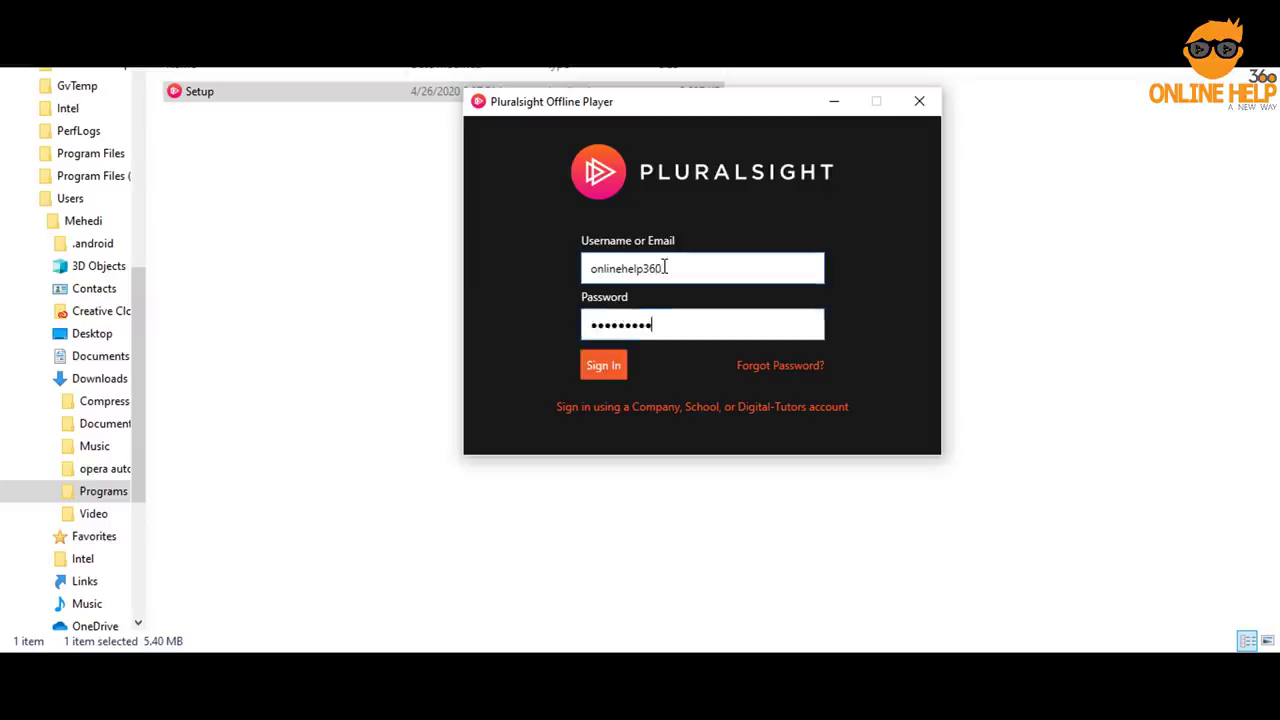
click(606, 365)
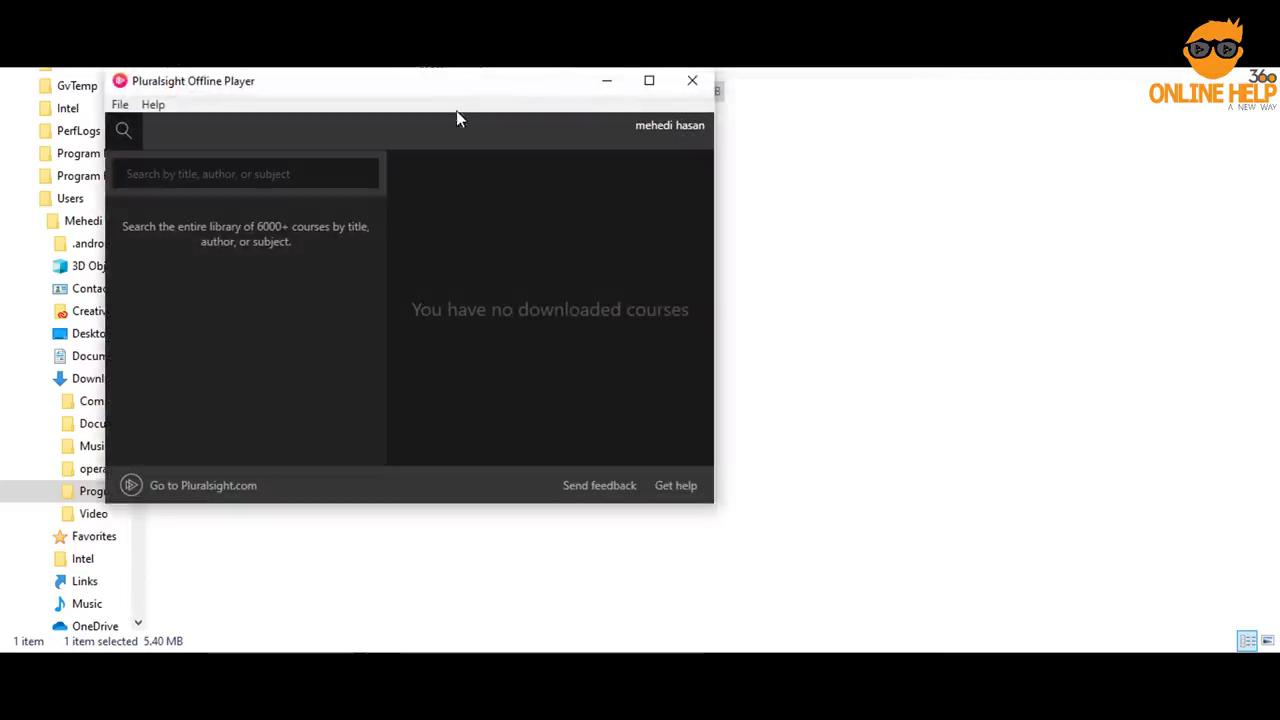
Search for 'paint' and open the After Effects CC Paint Tools course details
drag(517, 89, 696, 124)
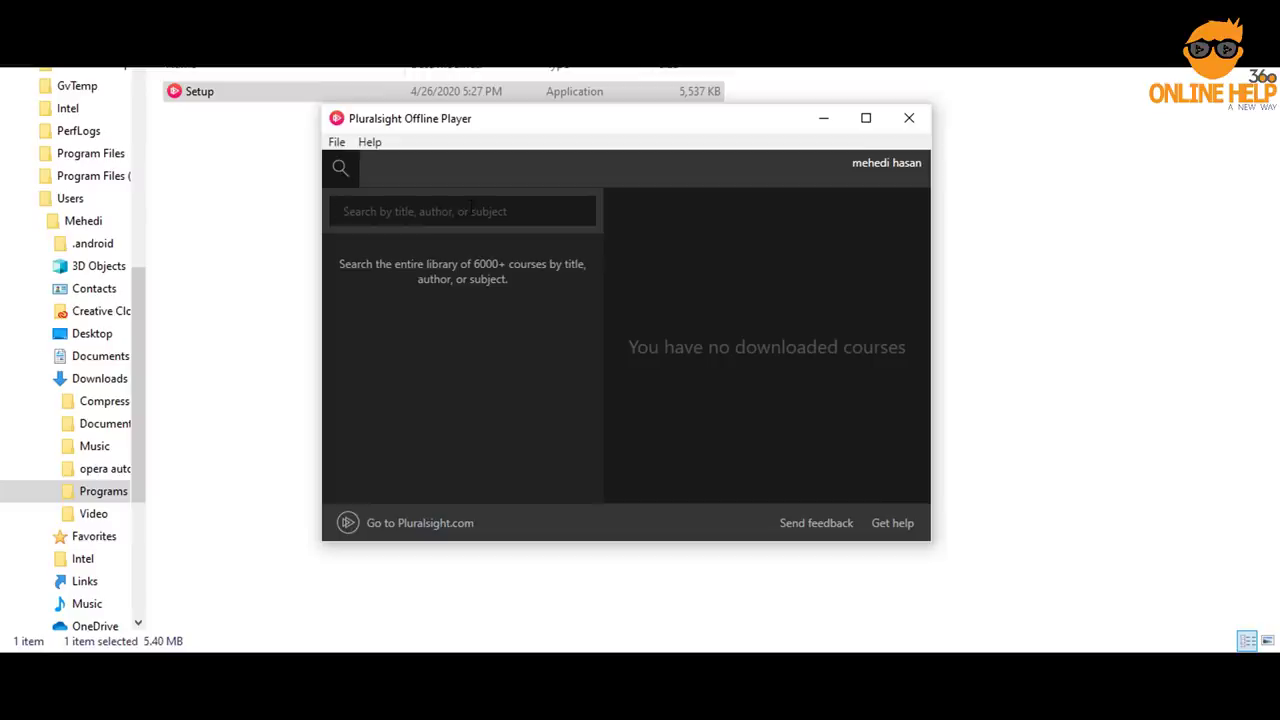
text(paint)
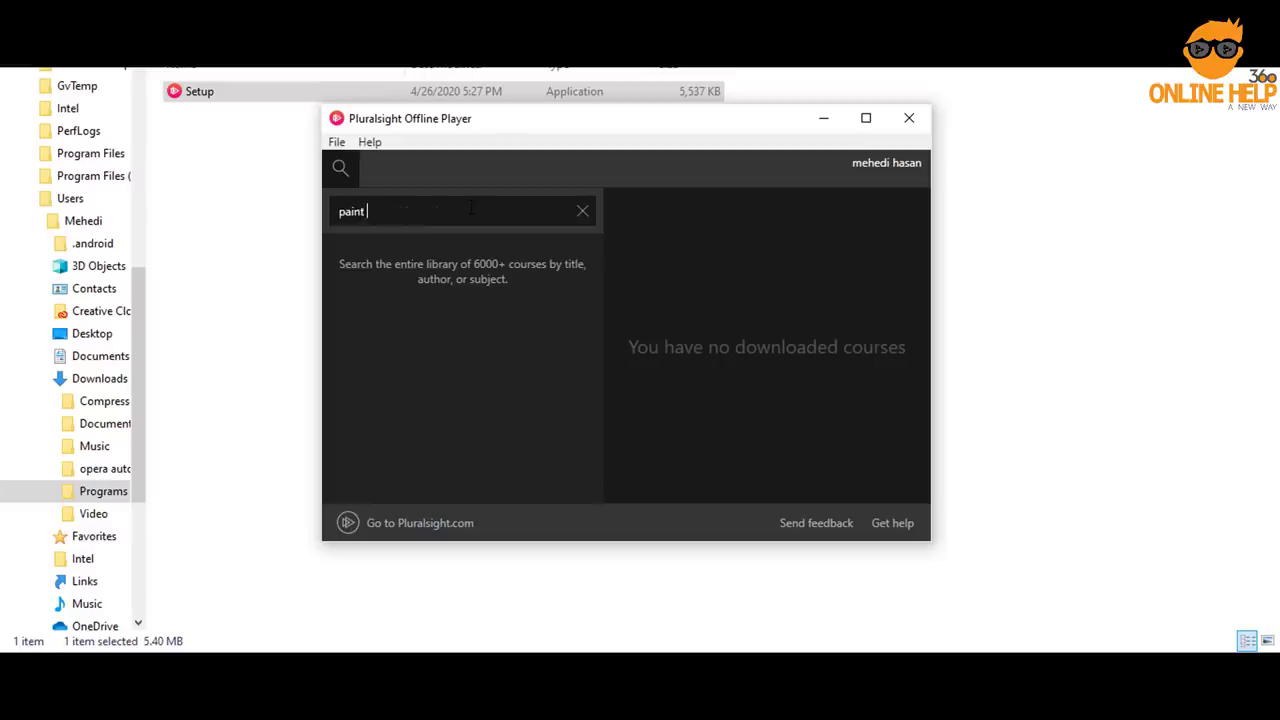
key(Return)
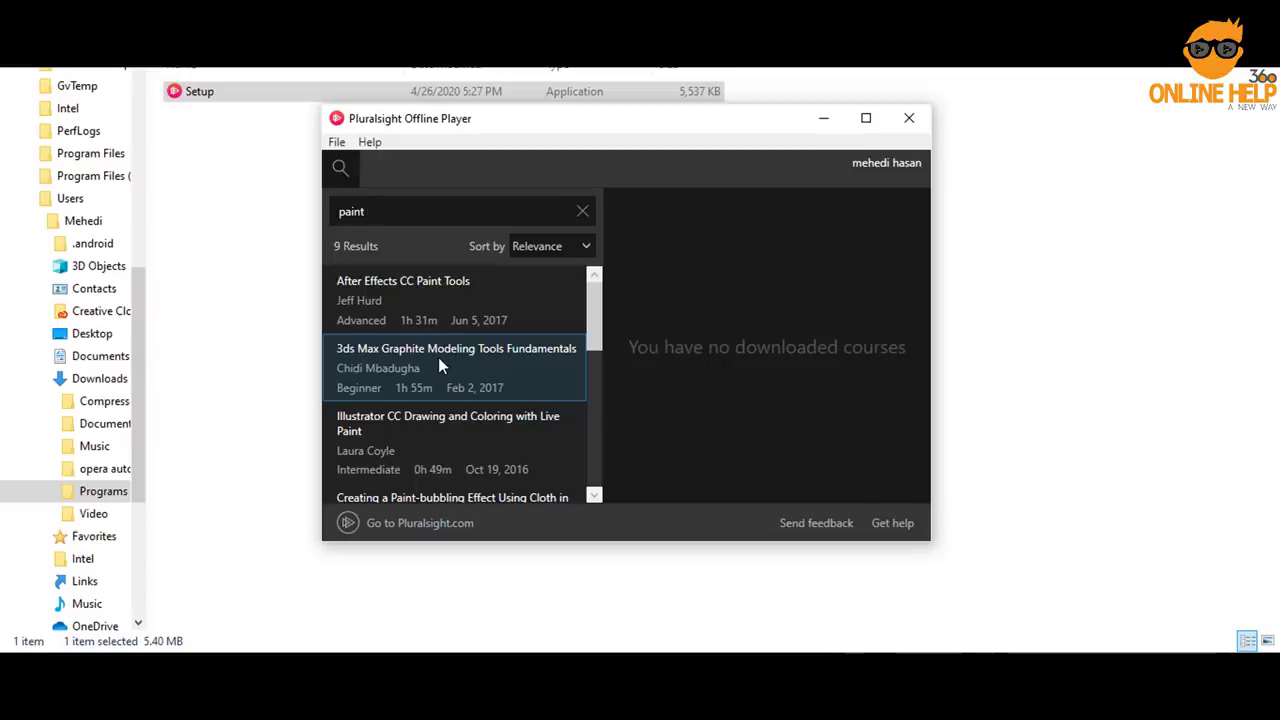
click(439, 298)
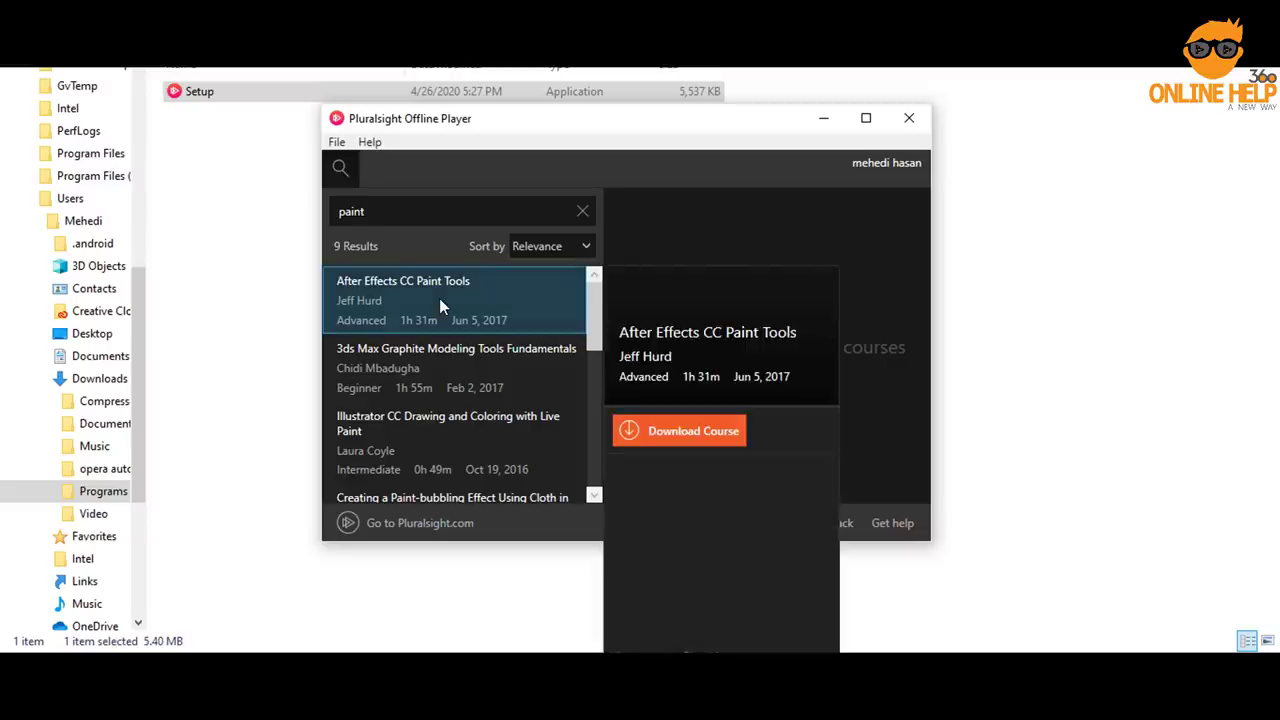
Start downloading After Effects CC Paint Tools, then clear the 'paint' search
click(697, 438)
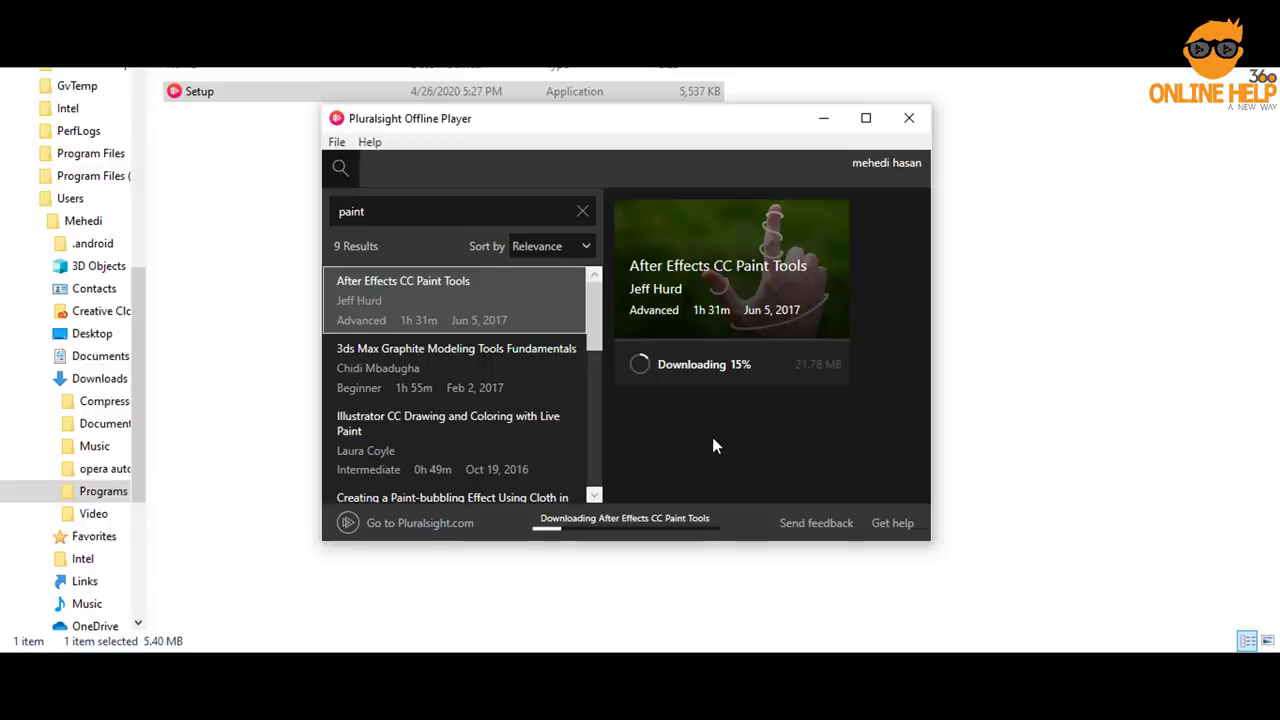
click(583, 211)
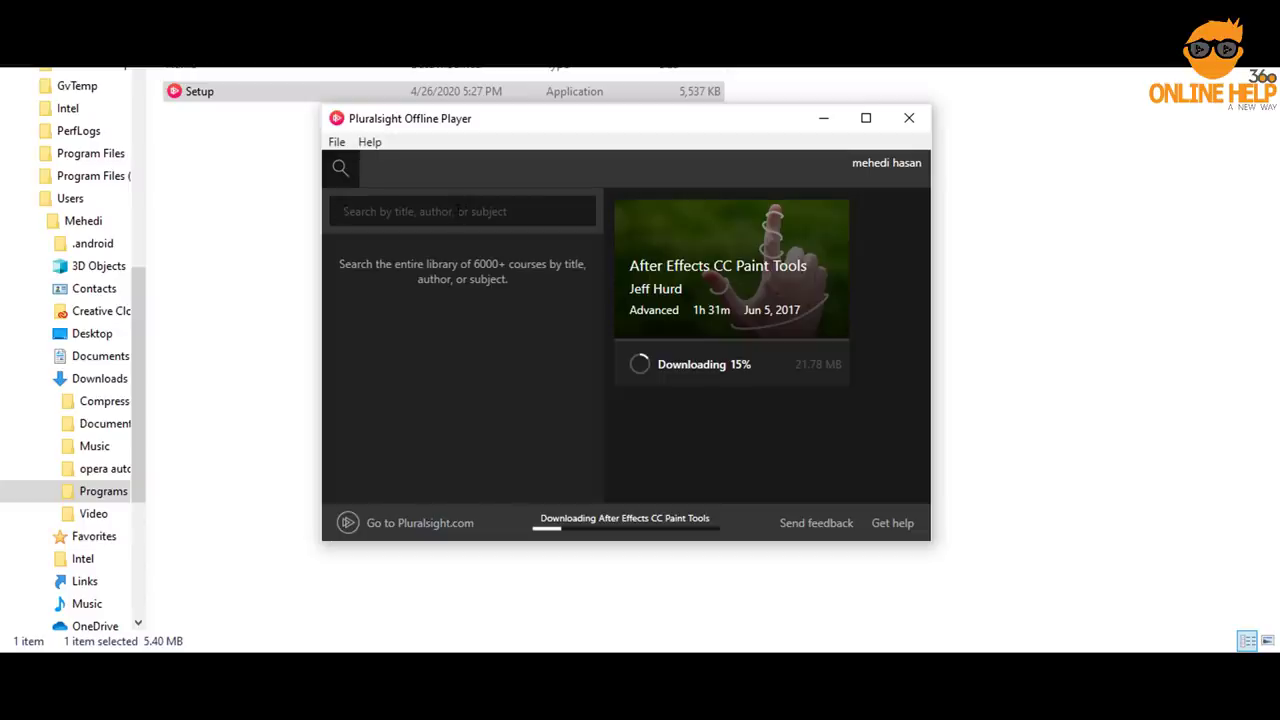
Try the queries 'english learning' and 'course', then search for 'web development'
text(english learning)
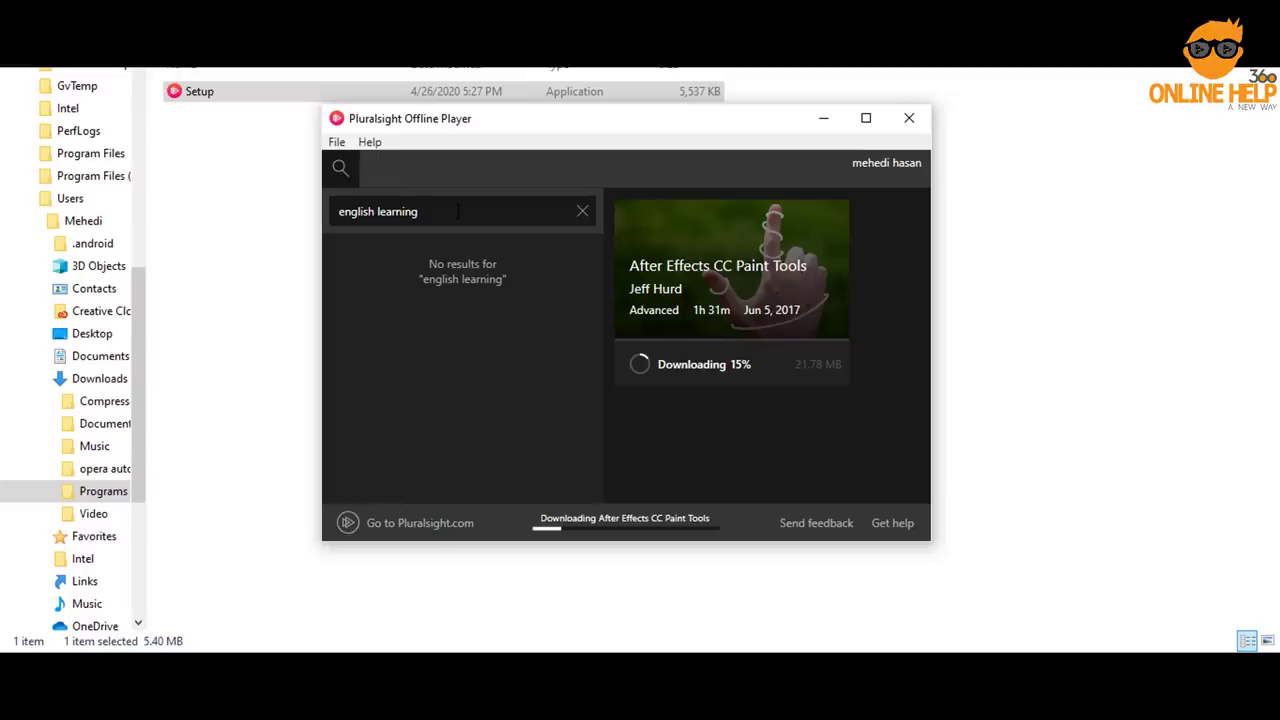
key(BackSpace)
key(BackSpace)
key(BackSpace)
key(BackSpace)
key(BackSpace)
key(BackSpace)
key(BackSpace)
key(BackSpace)
key(BackSpace)
key(BackSpace)
key(BackSpace)
key(BackSpace)
key(BackSpace)
key(BackSpace)
key(BackSpace)
key(BackSpace)
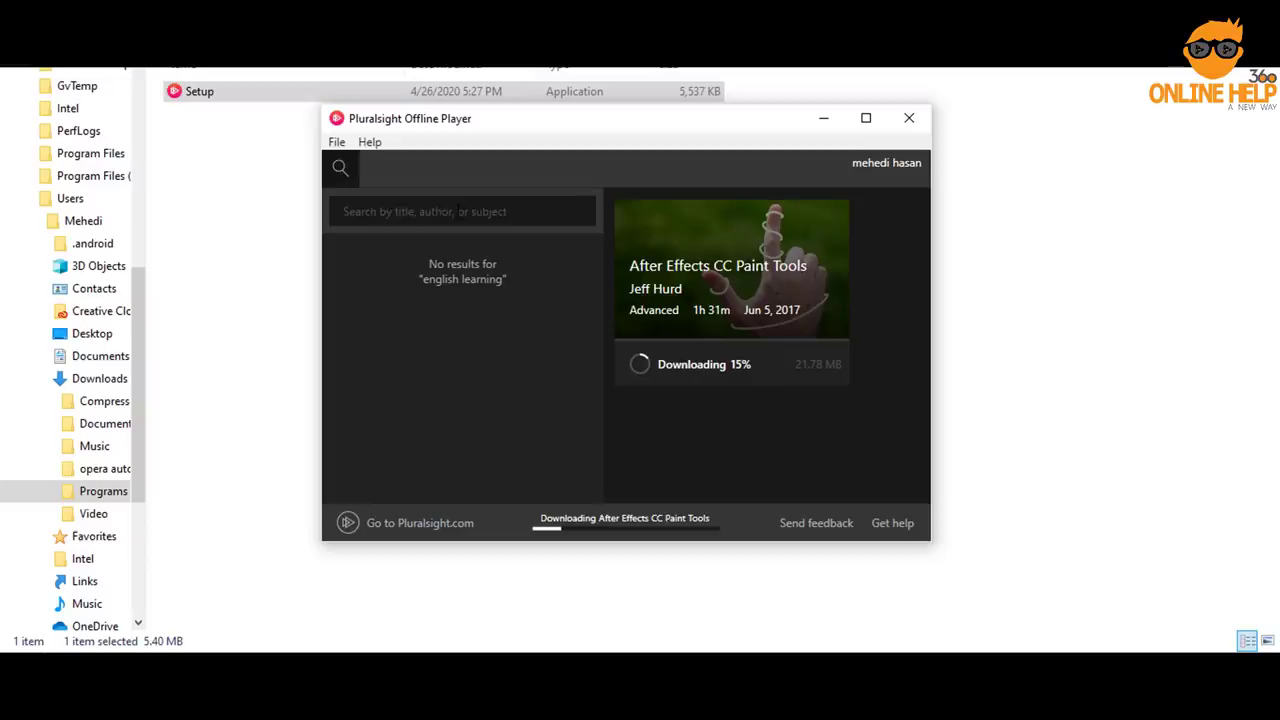
text(course)
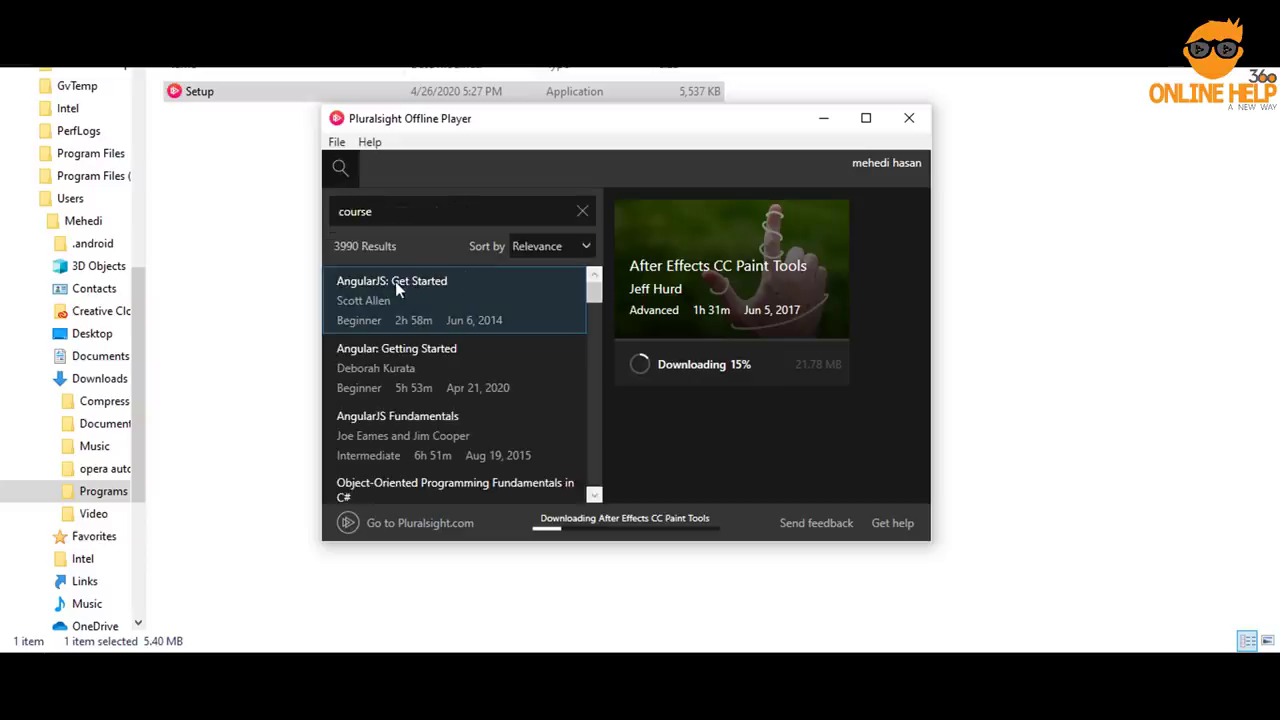
scroll(467, 350, down, 5)
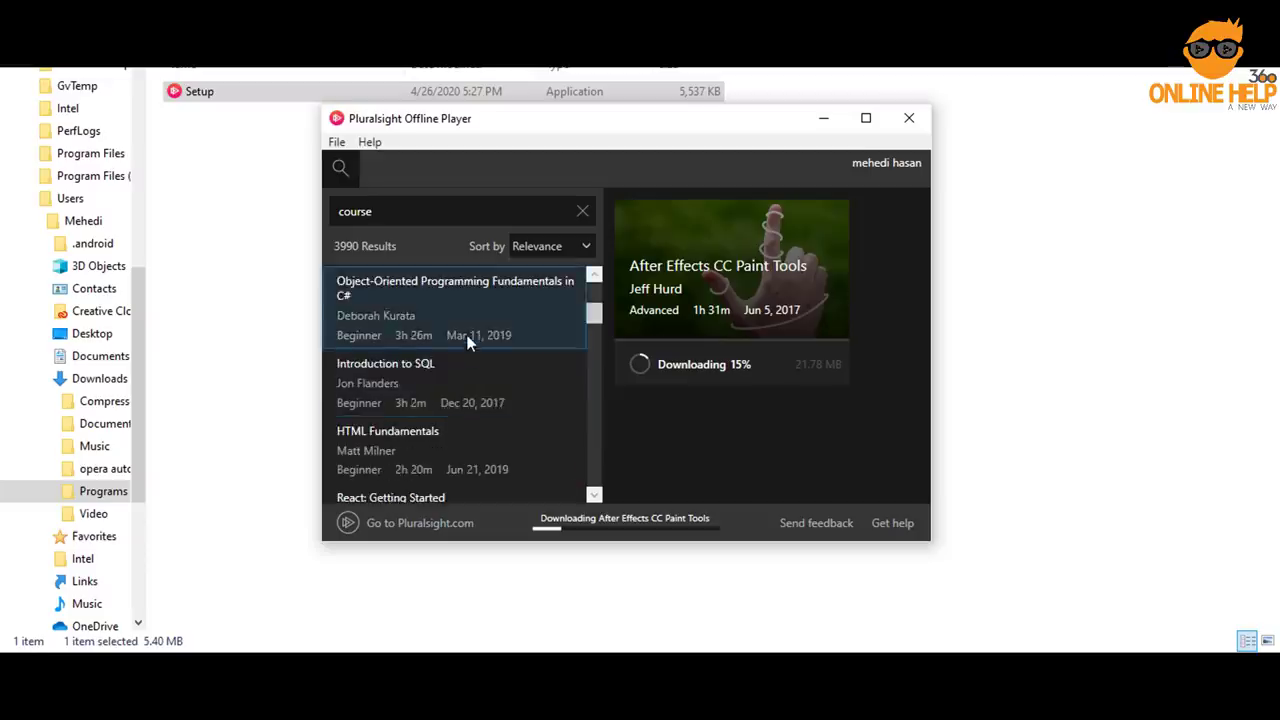
double_click(411, 215)
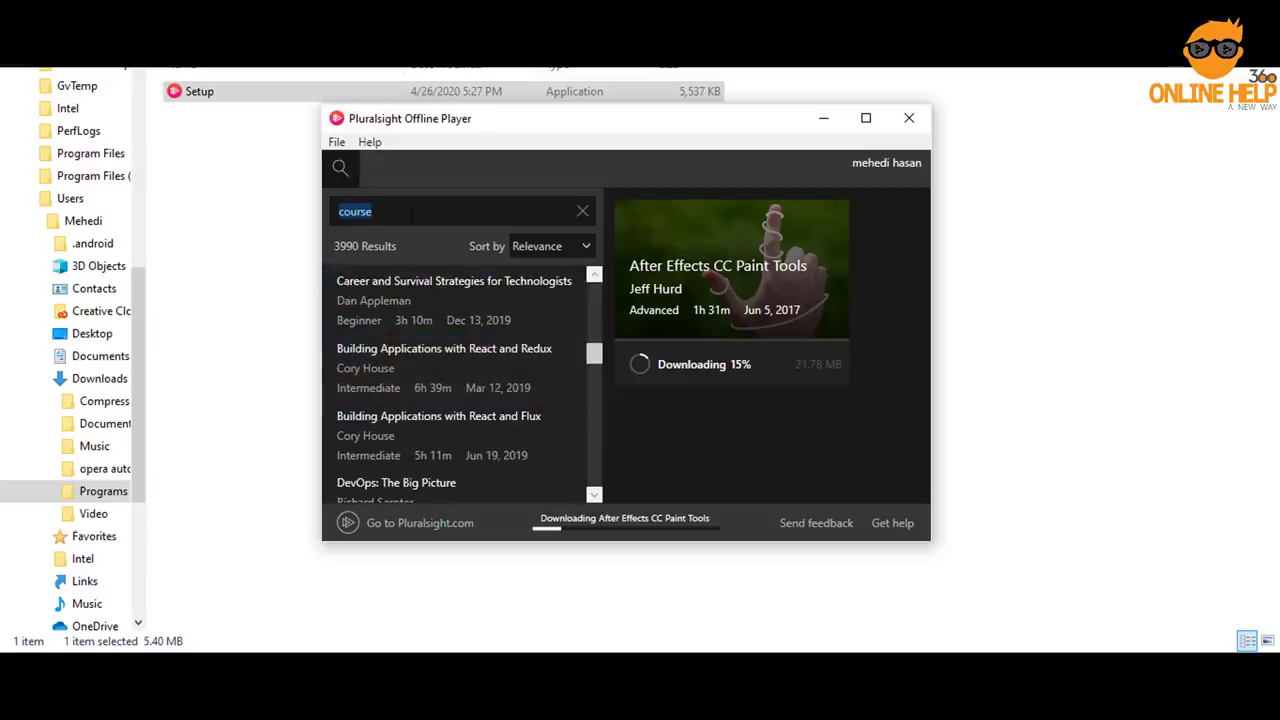
text(web development)
key(Return)
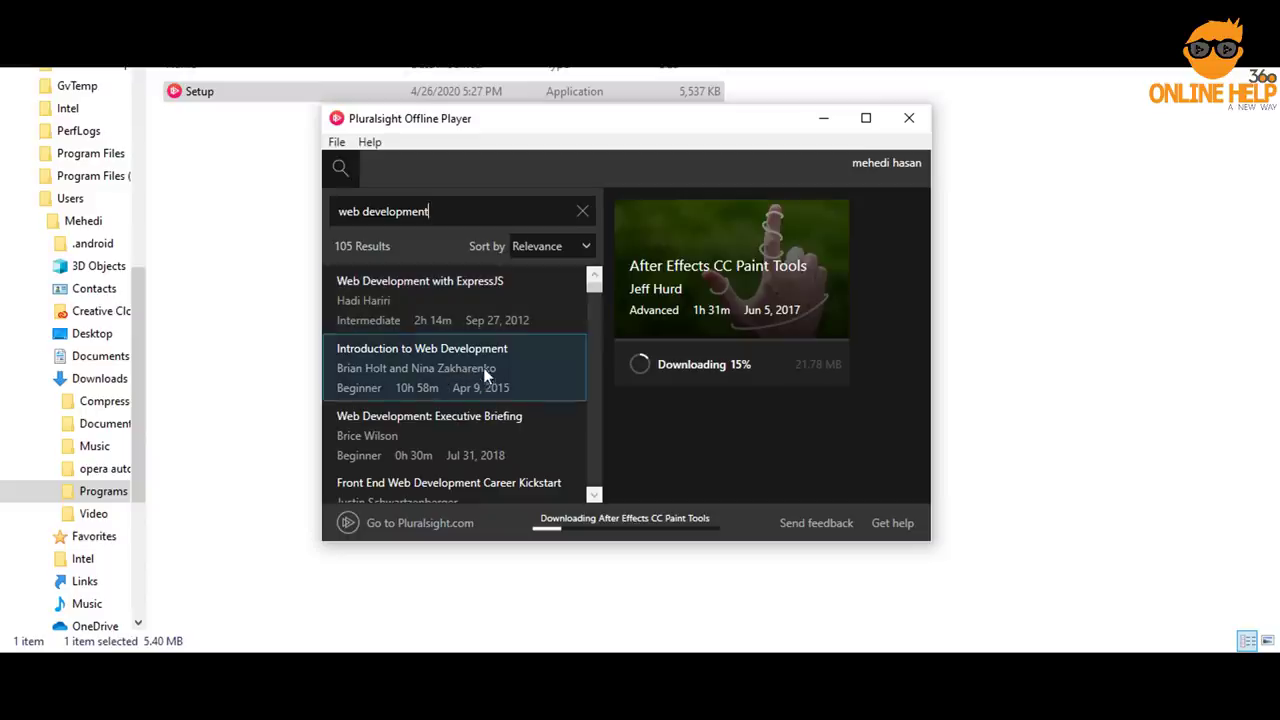
Replace the query with 'graphic design' and browse its 111 results
double_click(455, 212)
key(BackSpace)
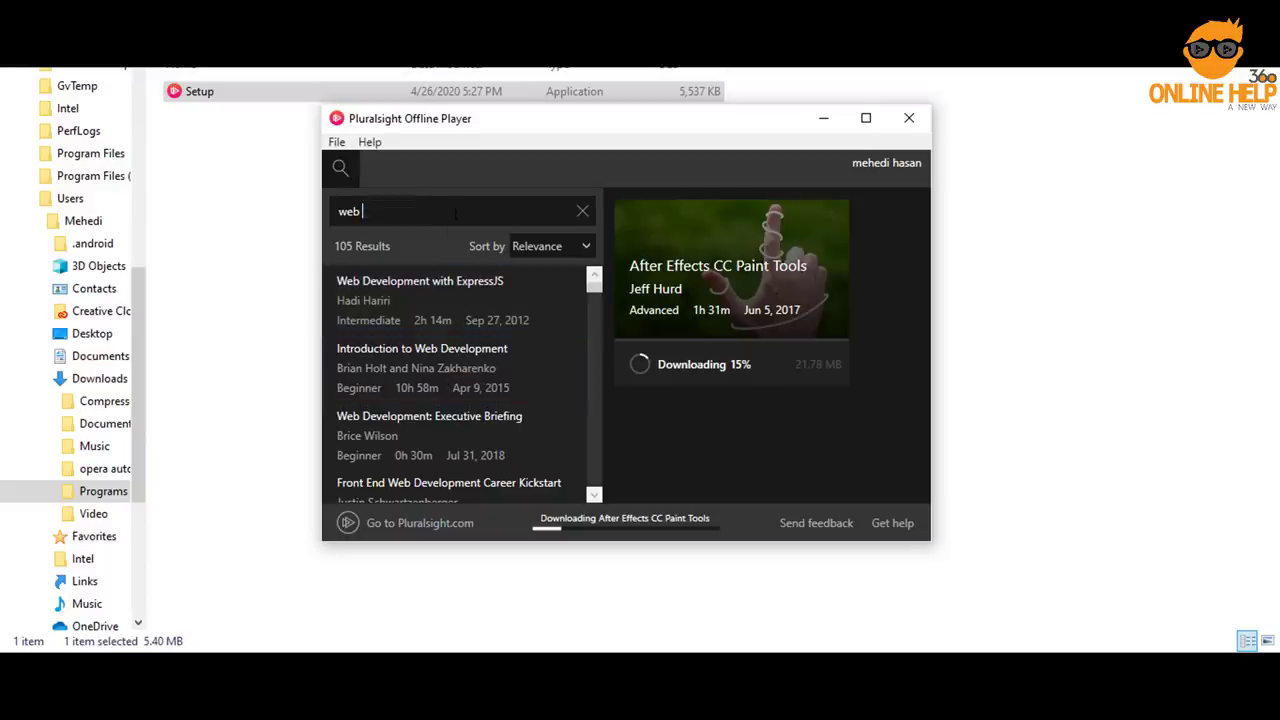
key(BackSpace)
key(BackSpace)
key(BackSpace)
key(BackSpace)
text(graphic design)
key(Return)
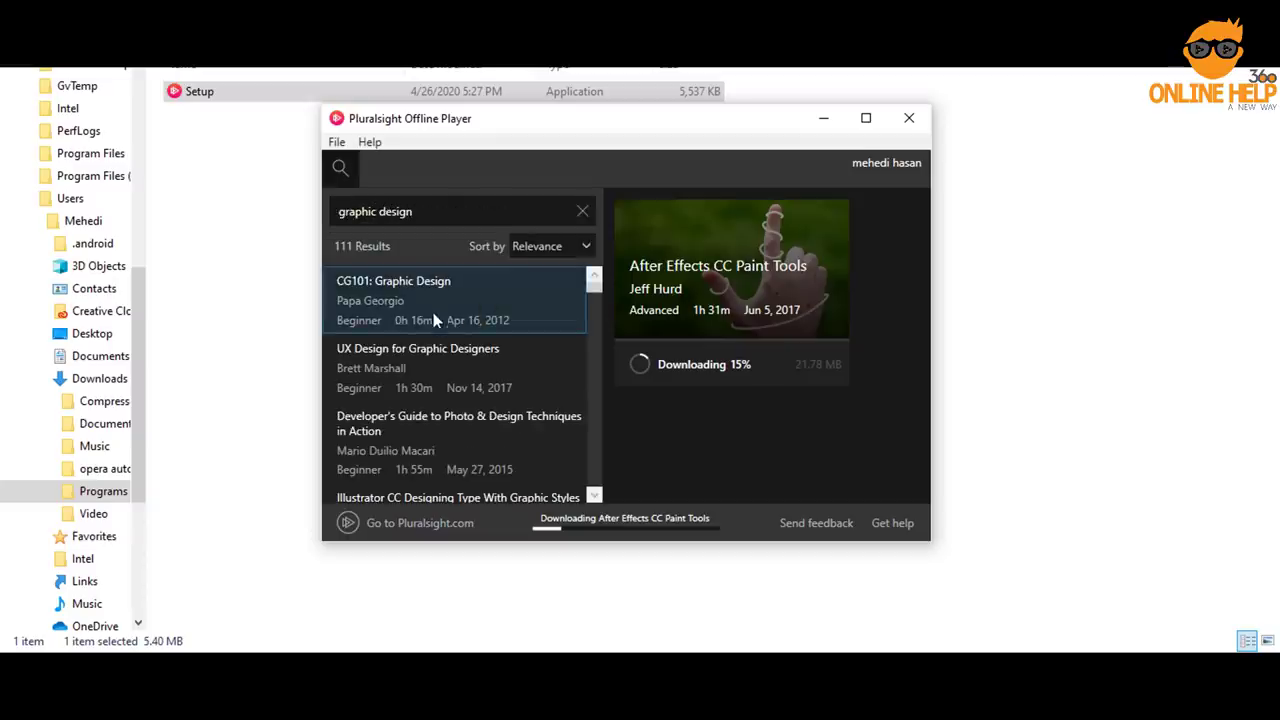
scroll(442, 343, down, 3)
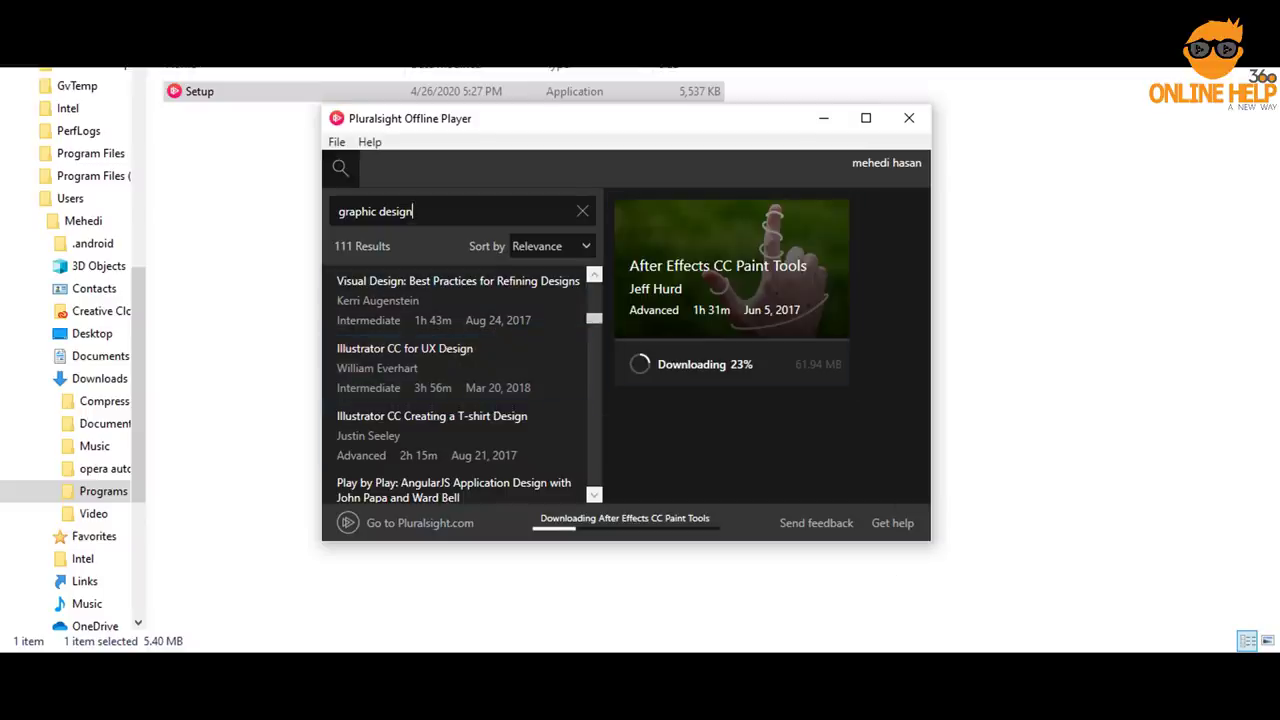
click(1208, 660)
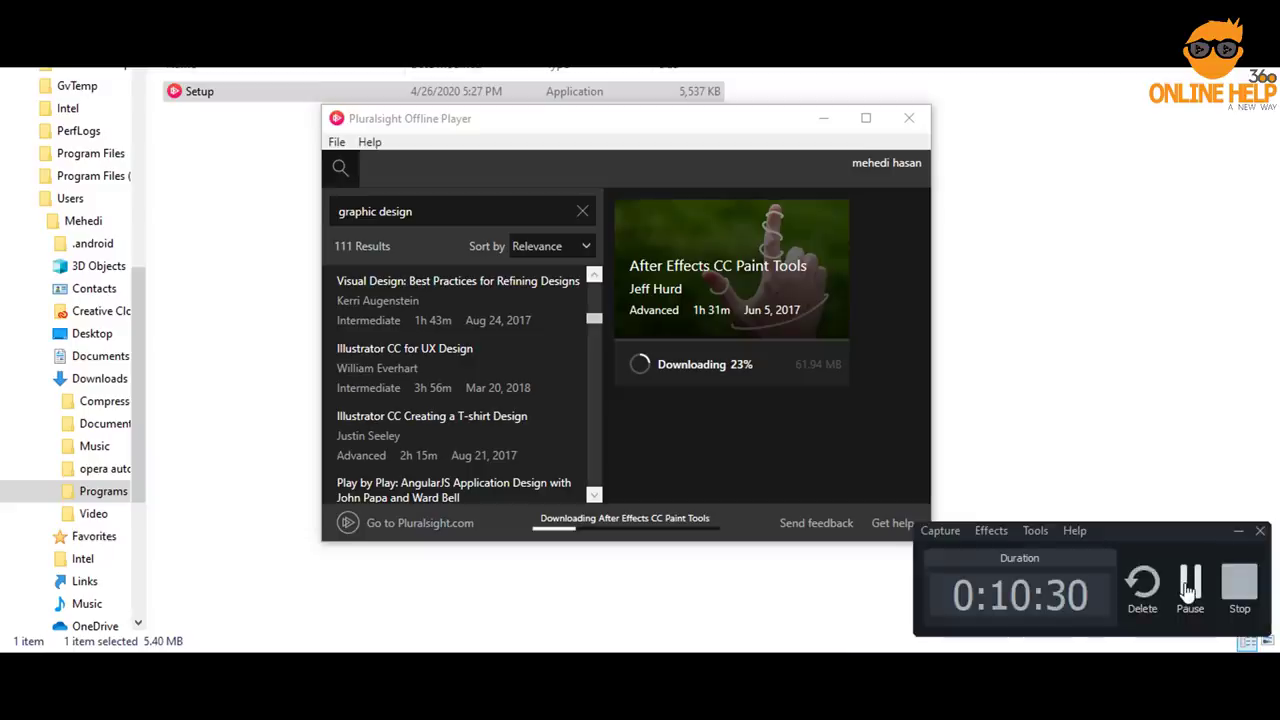